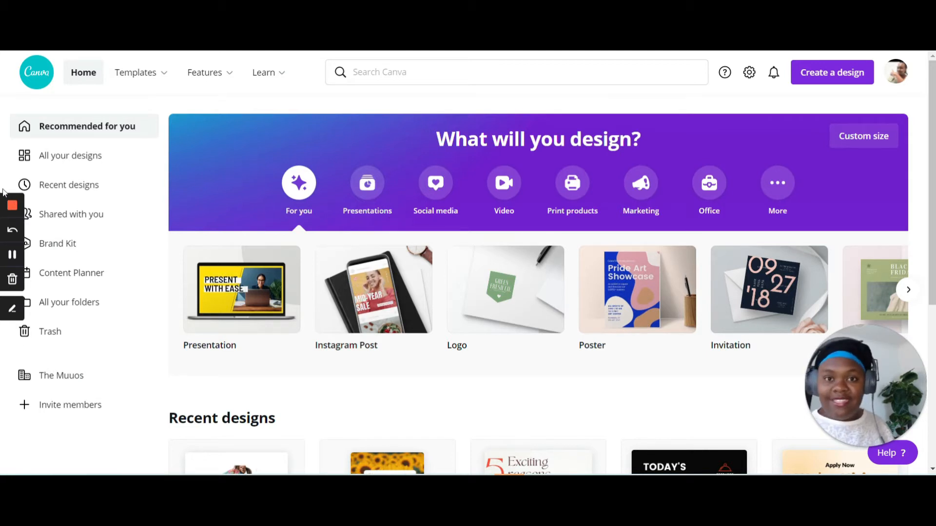
Create a blank 7 x 5 in card from the Cards template category.
mouse_move(137, 77)
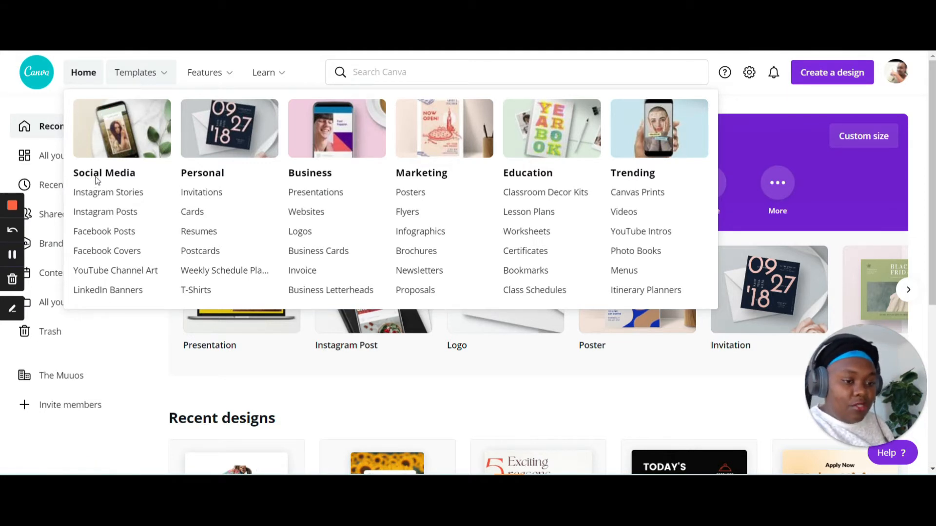
click(192, 216)
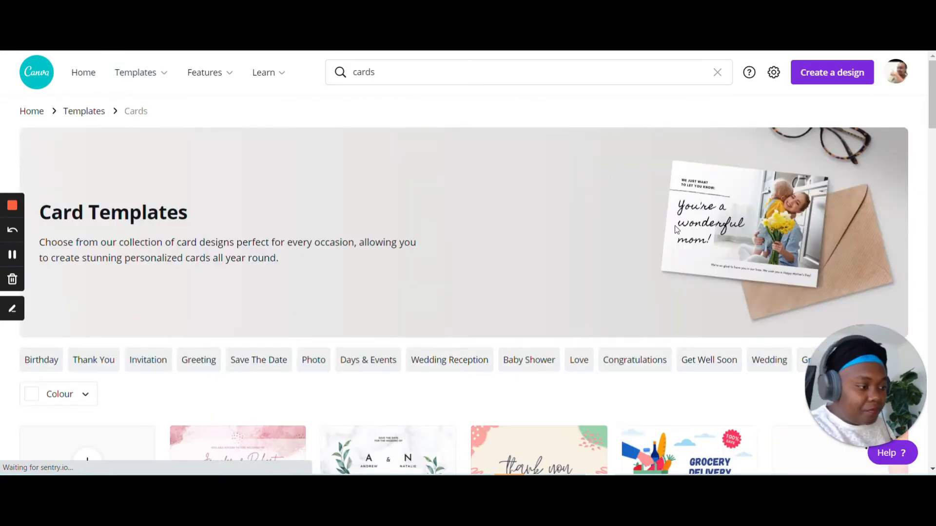
scroll(554, 216, down, 1)
scroll(554, 215, down, 2)
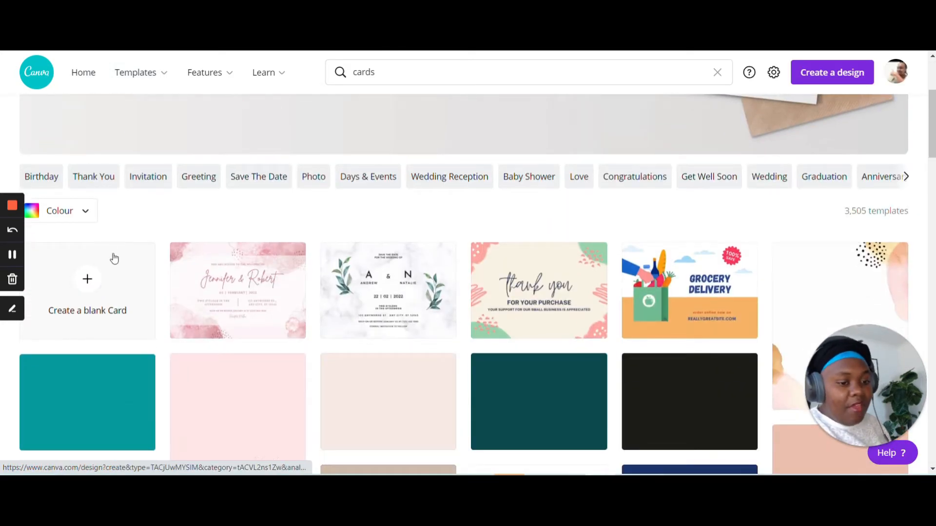
click(82, 285)
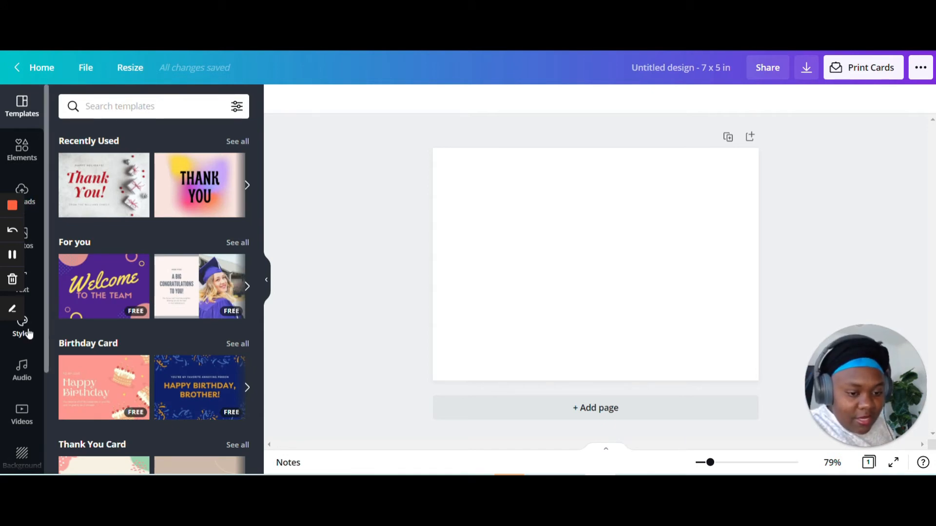
Add the recently used stock photo of the woman in a colourful jacket and pink leggings to the blank card.
scroll(25, 400, down, 2)
scroll(26, 401, up, 2)
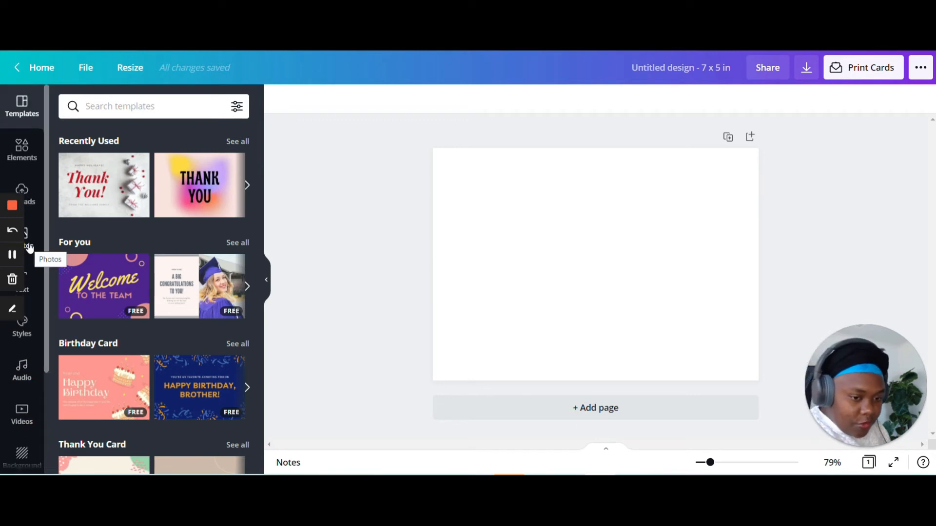
click(35, 197)
scroll(215, 211, down, 1)
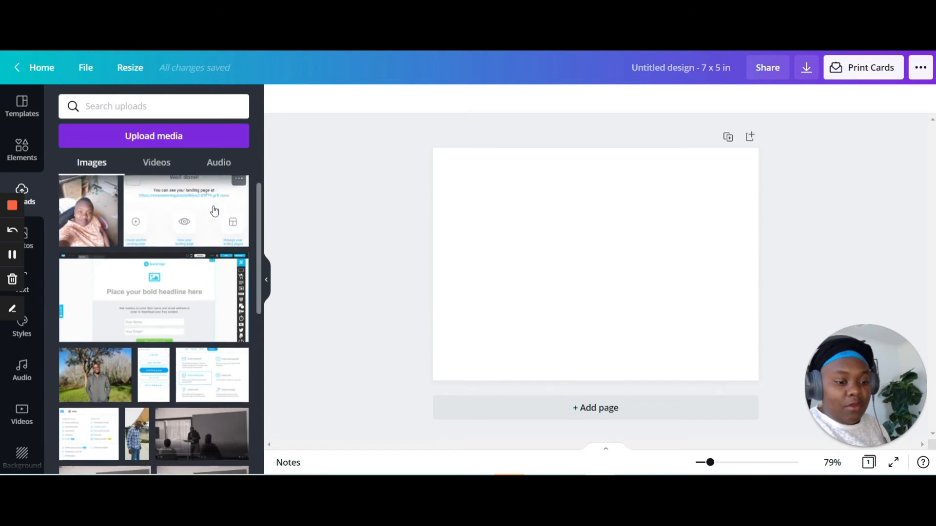
scroll(214, 211, up, 1)
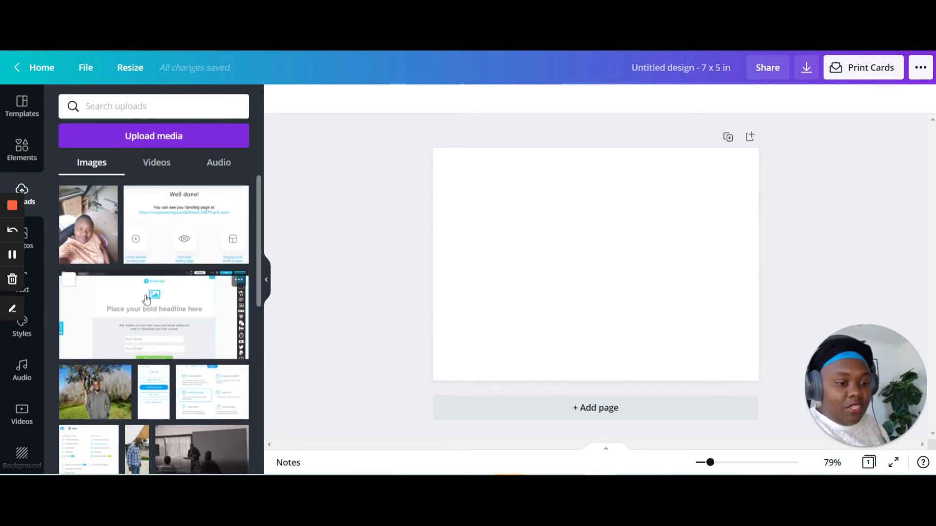
click(33, 250)
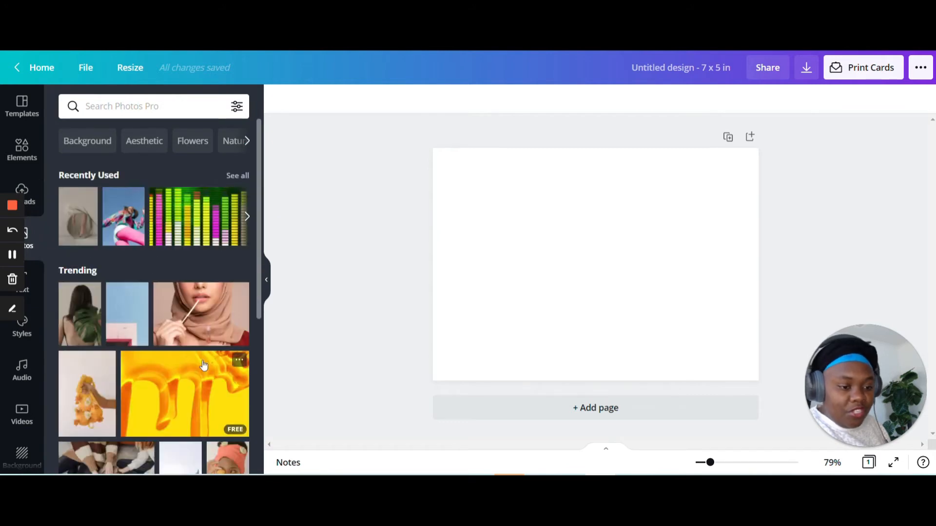
scroll(209, 327, down, 3)
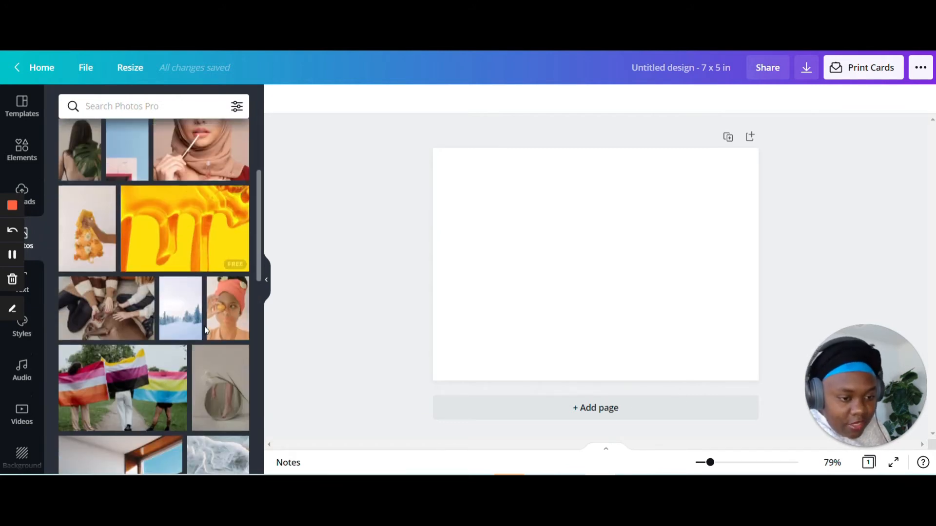
scroll(204, 331, up, 3)
click(125, 216)
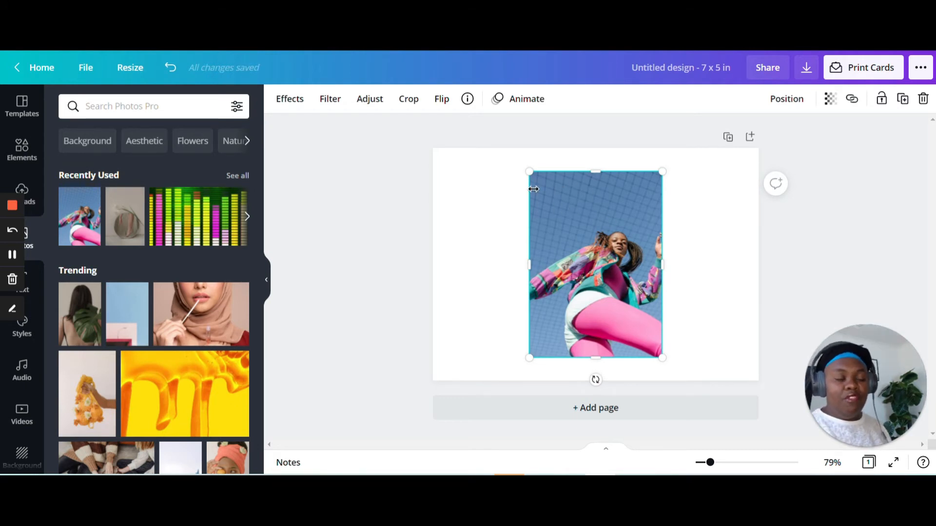
Remove the photo's background with Background Remover and apply the result.
click(287, 97)
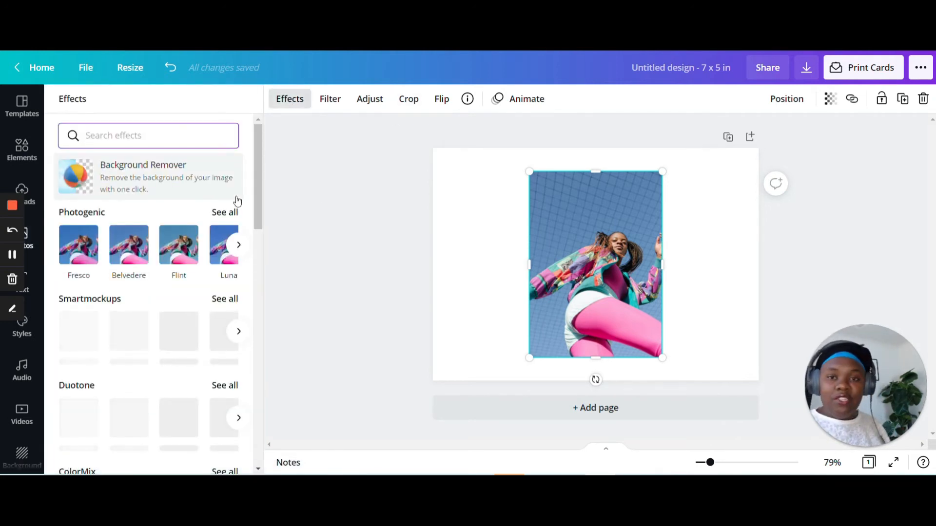
click(157, 183)
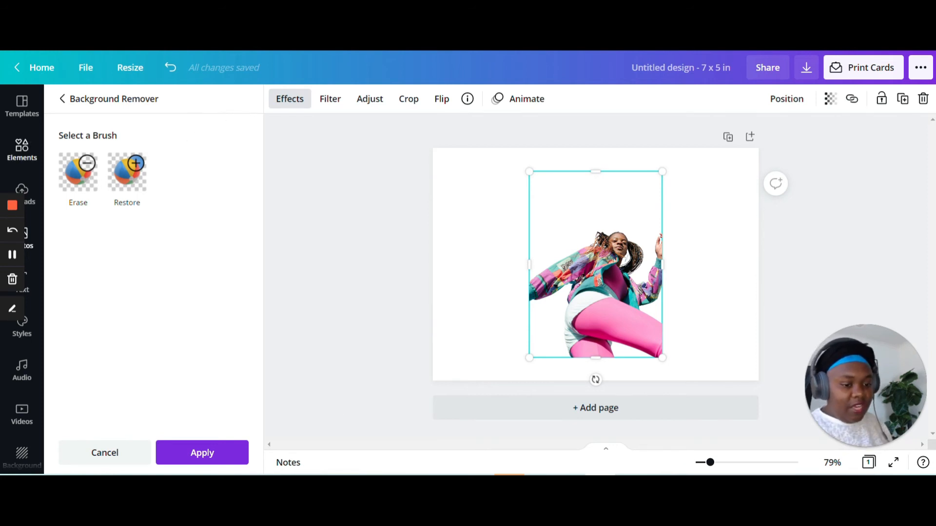
click(175, 453)
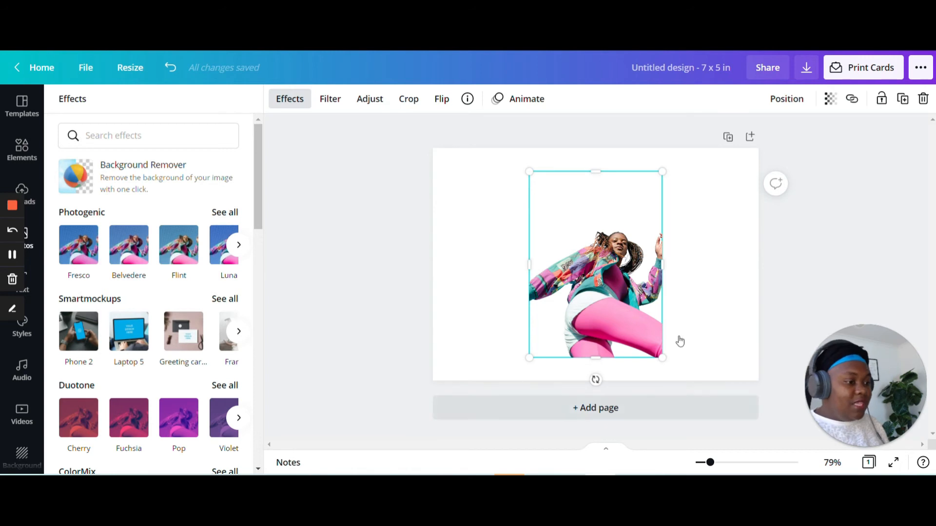
Look through the photo effects available for the cut-out image, from Photogenic and Duotone to Glitch and Liquify.
scroll(172, 280, down, 4)
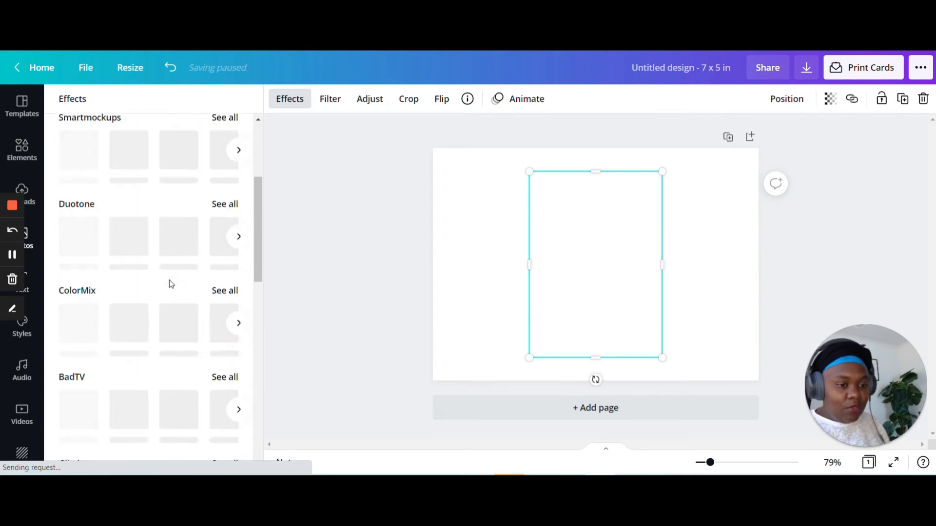
scroll(174, 293, up, 1)
scroll(211, 324, down, 3)
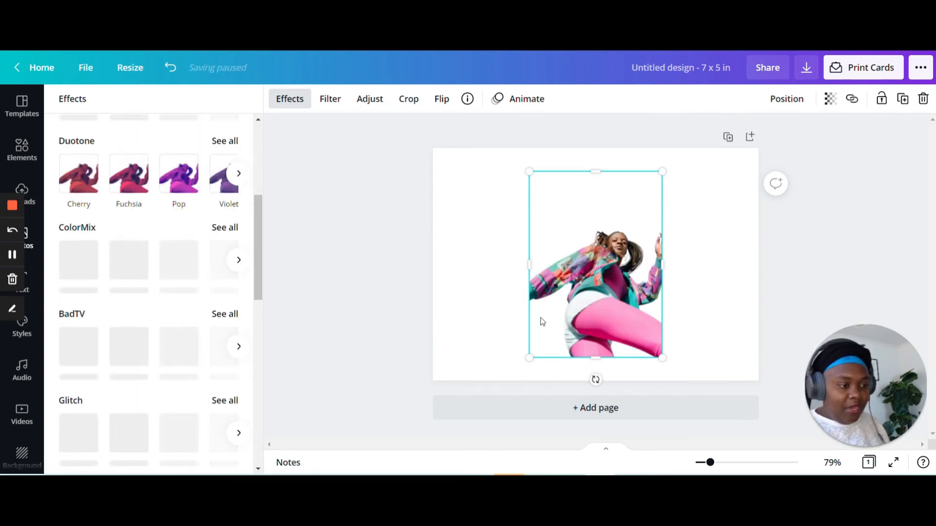
scroll(166, 213, up, 3)
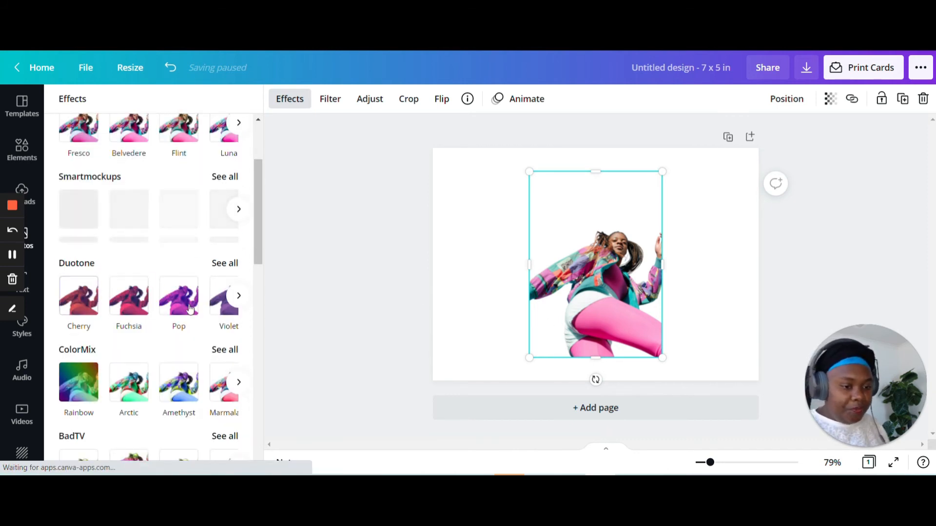
scroll(155, 299, up, 2)
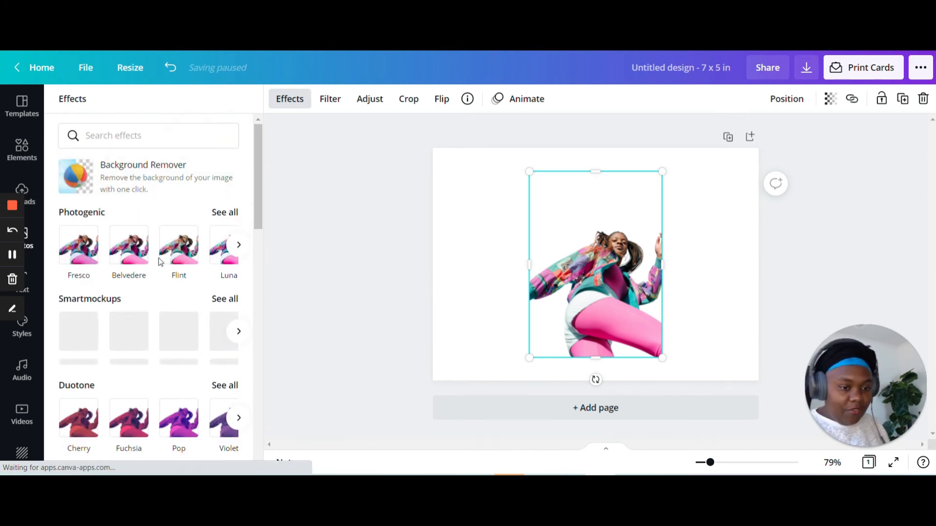
scroll(159, 258, down, 6)
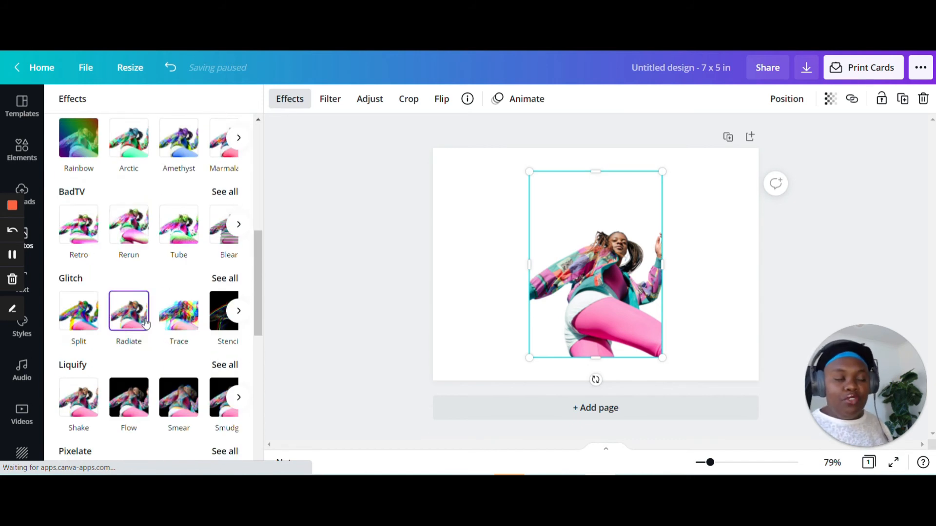
scroll(156, 317, up, 4)
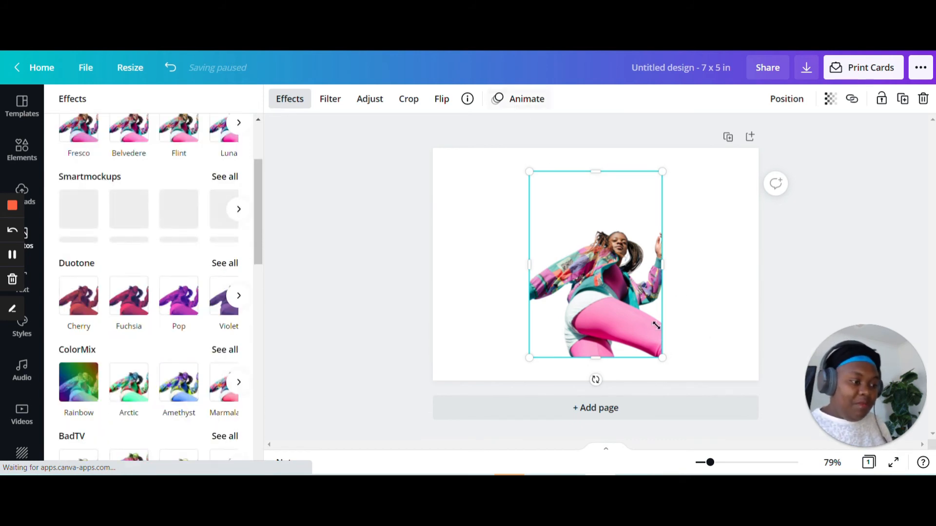
Examine the heading, subheading and body text options and the ready-made font combinations for the card.
click(29, 285)
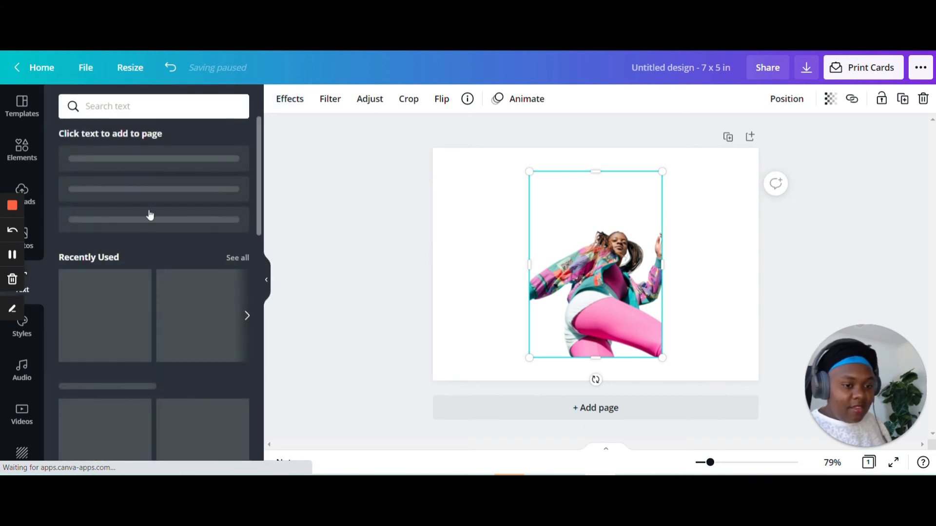
scroll(141, 371, down, 10)
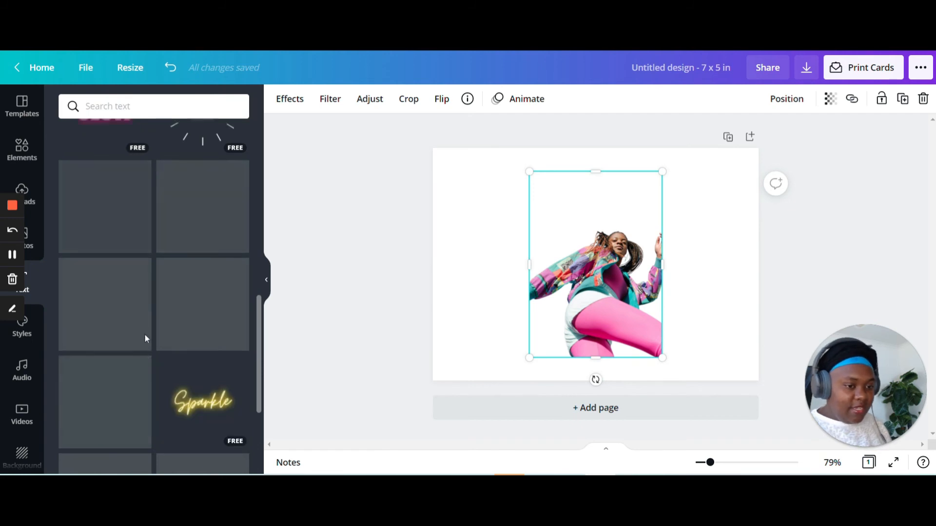
scroll(145, 331, up, 3)
scroll(148, 332, up, 10)
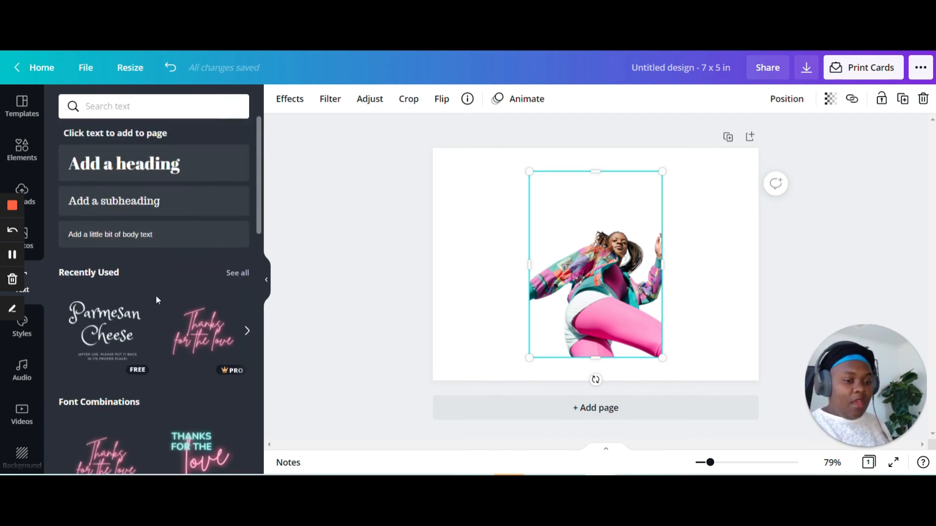
scroll(161, 295, down, 3)
scroll(168, 293, up, 3)
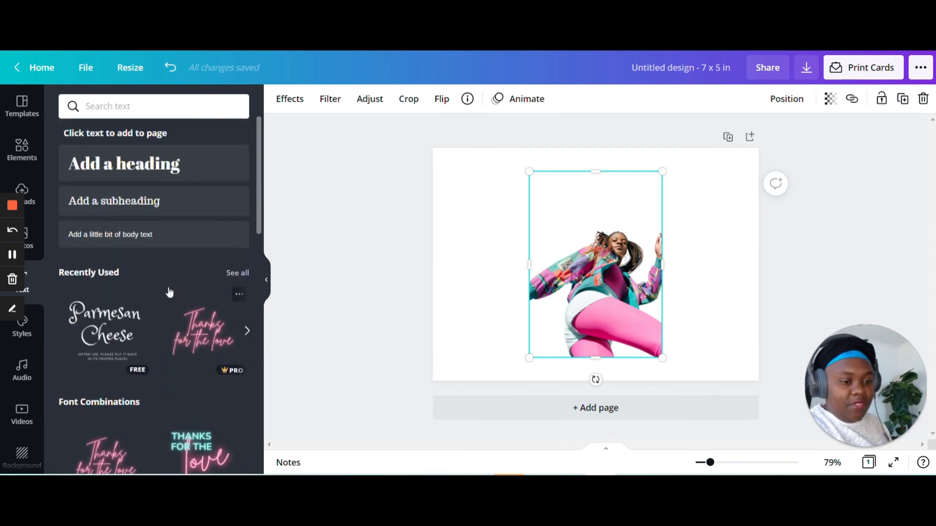
scroll(168, 292, down, 5)
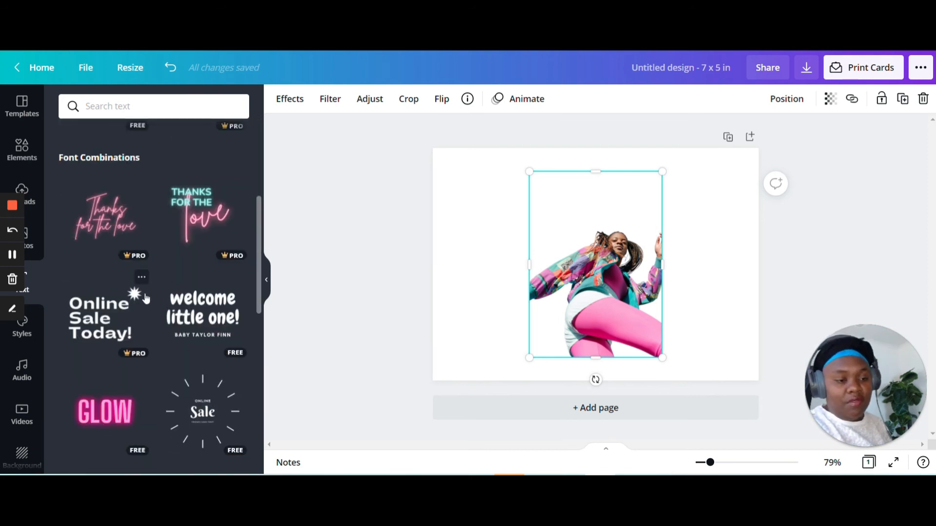
scroll(140, 295, up, 5)
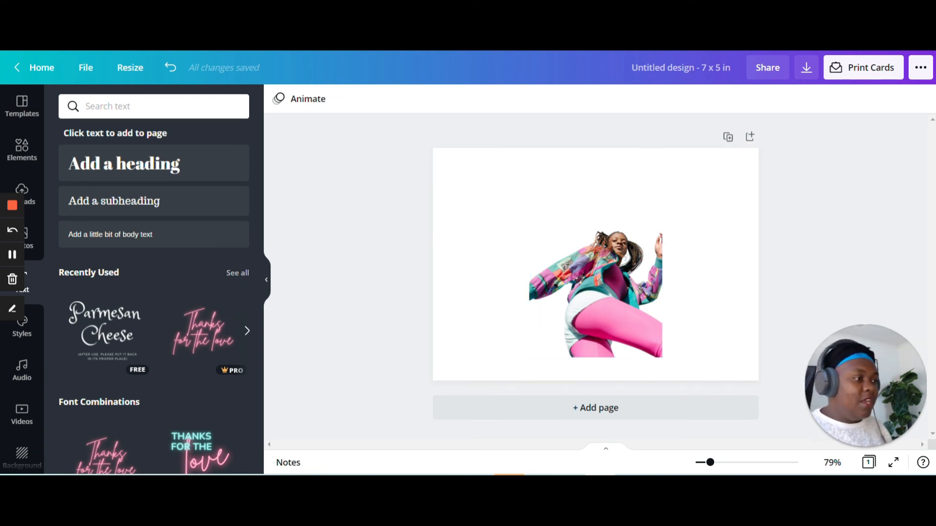
Review the card's download options with PNG as the file type, and leave them without downloading.
click(923, 64)
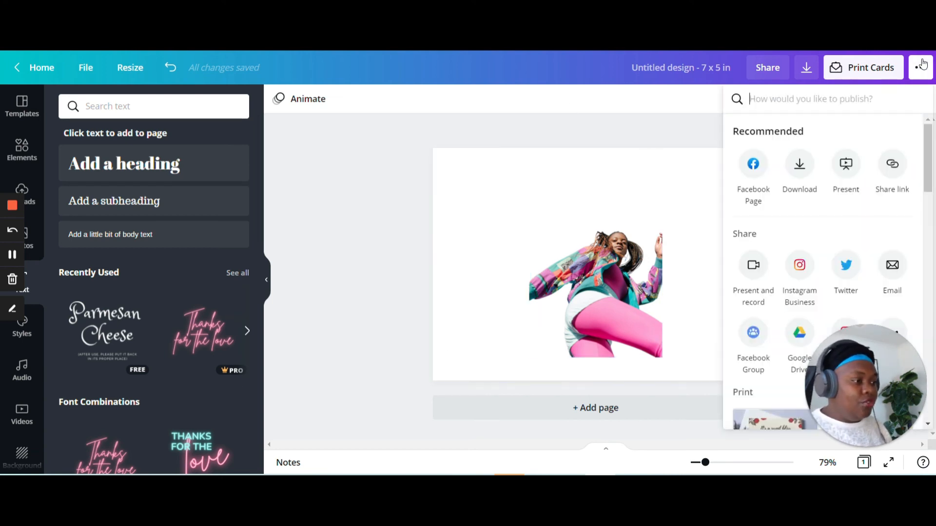
click(806, 68)
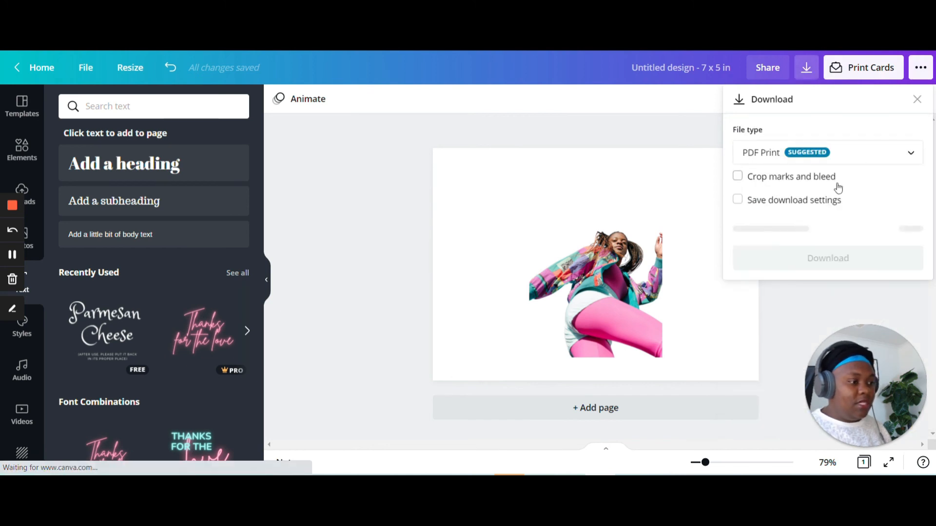
click(776, 156)
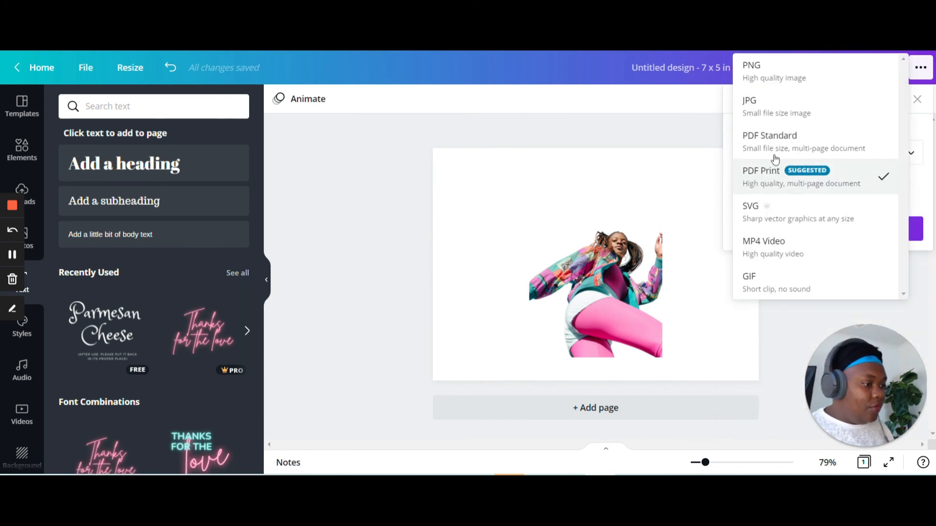
click(768, 71)
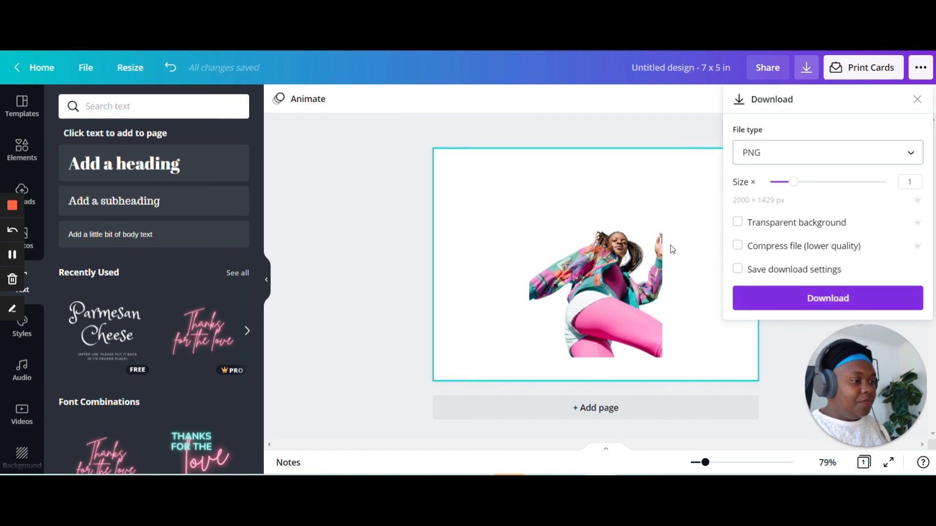
click(639, 248)
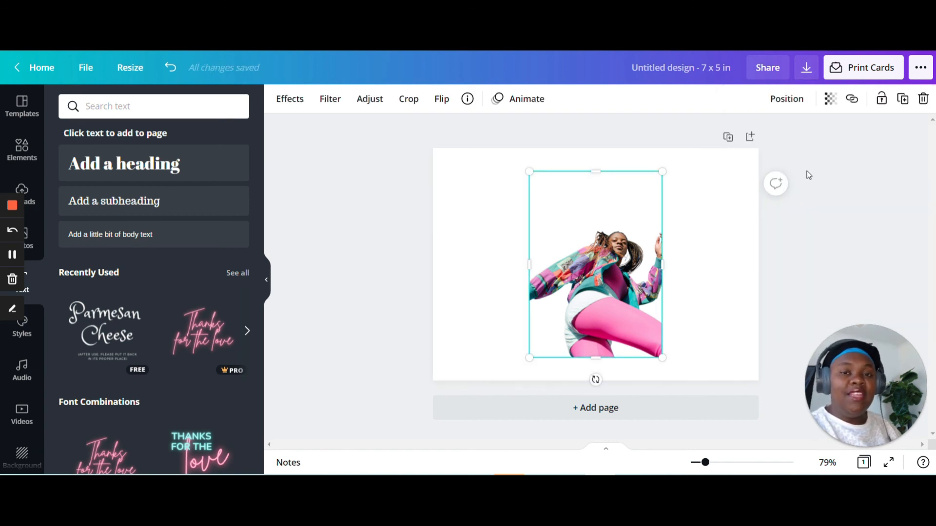